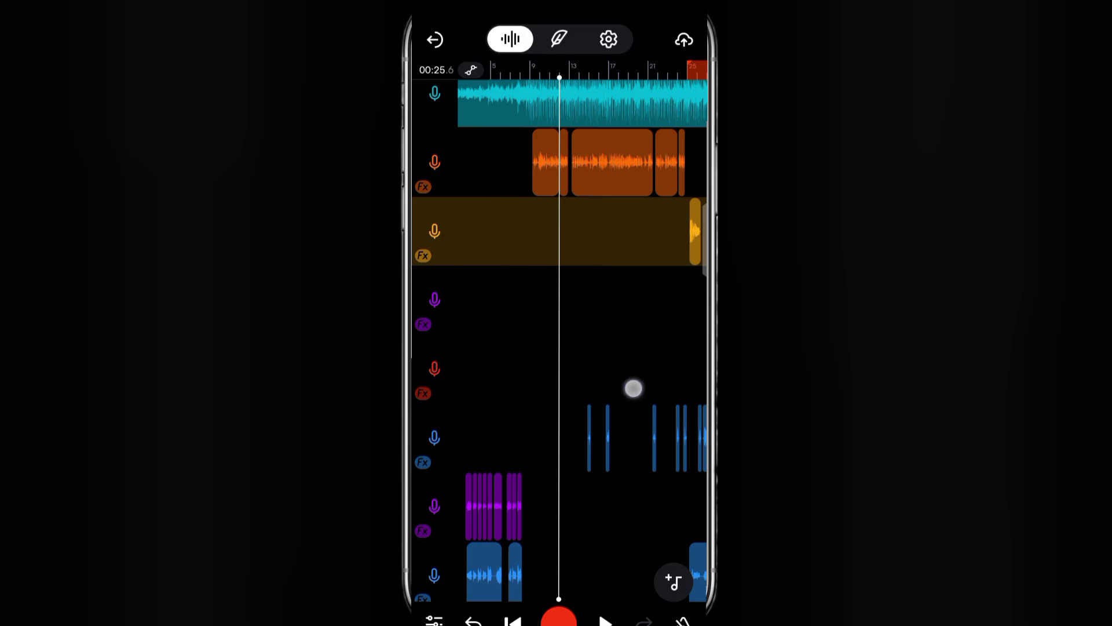
Solo track 3's gold vocal in the mixer, greying out every other track.
left_click_drag(633, 387, 510, 408)
left_click_drag(668, 382, 691, 380)
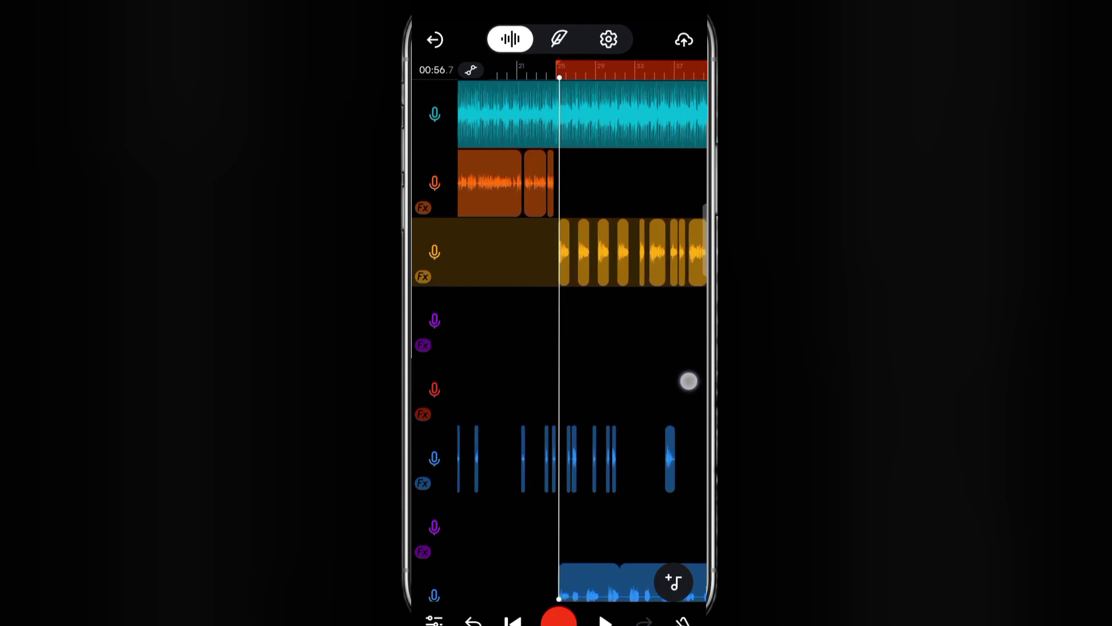
left_click_drag(692, 380, 691, 382)
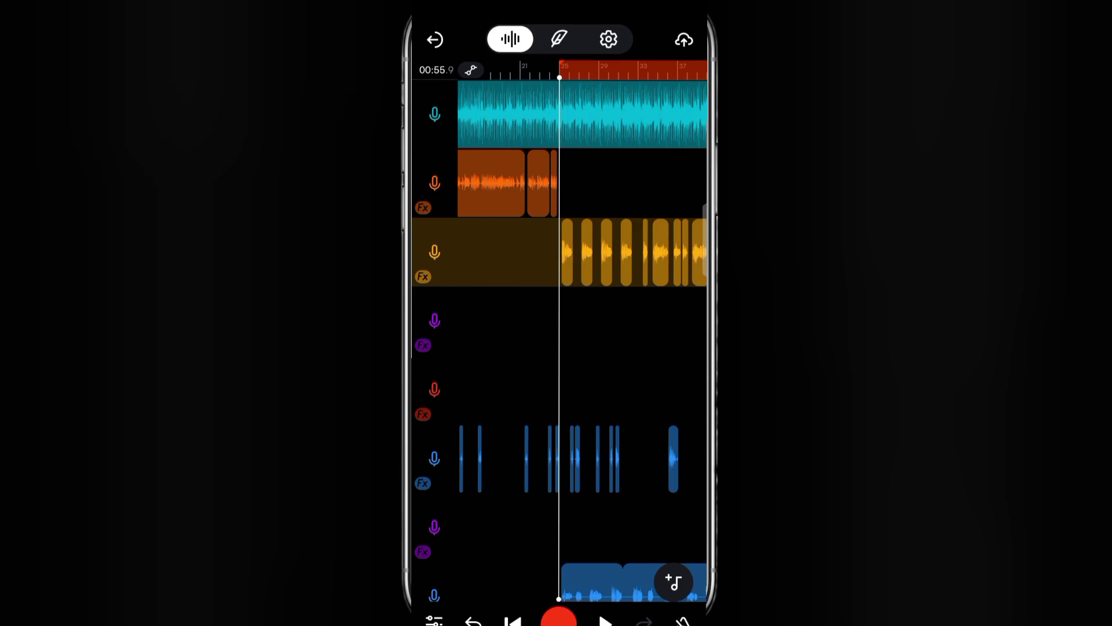
left_click(434, 620)
left_click(608, 232)
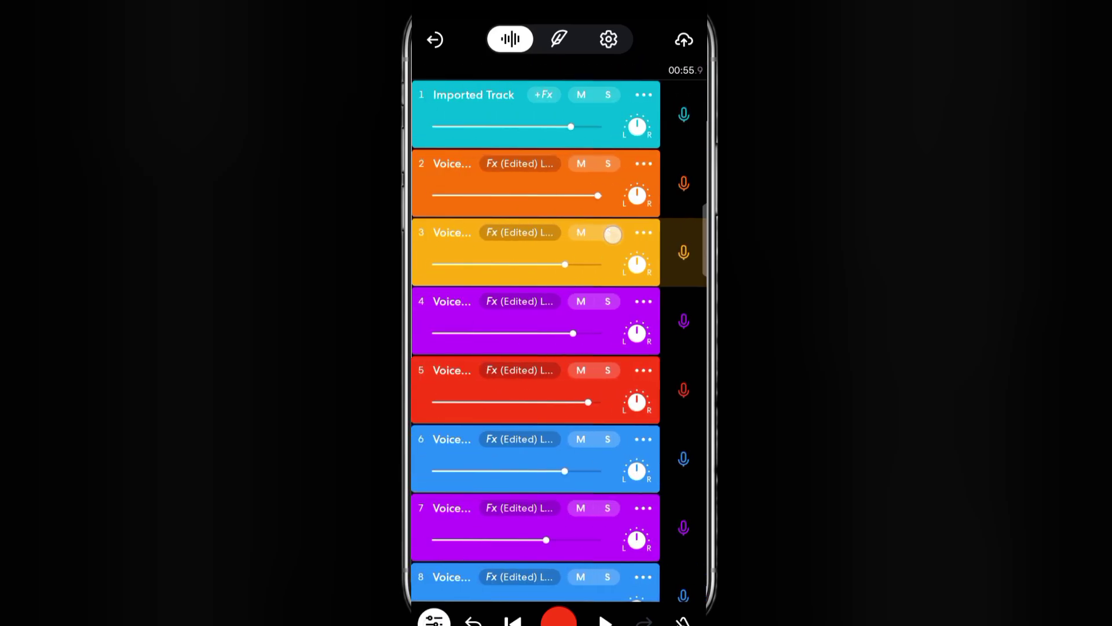
left_click(434, 620)
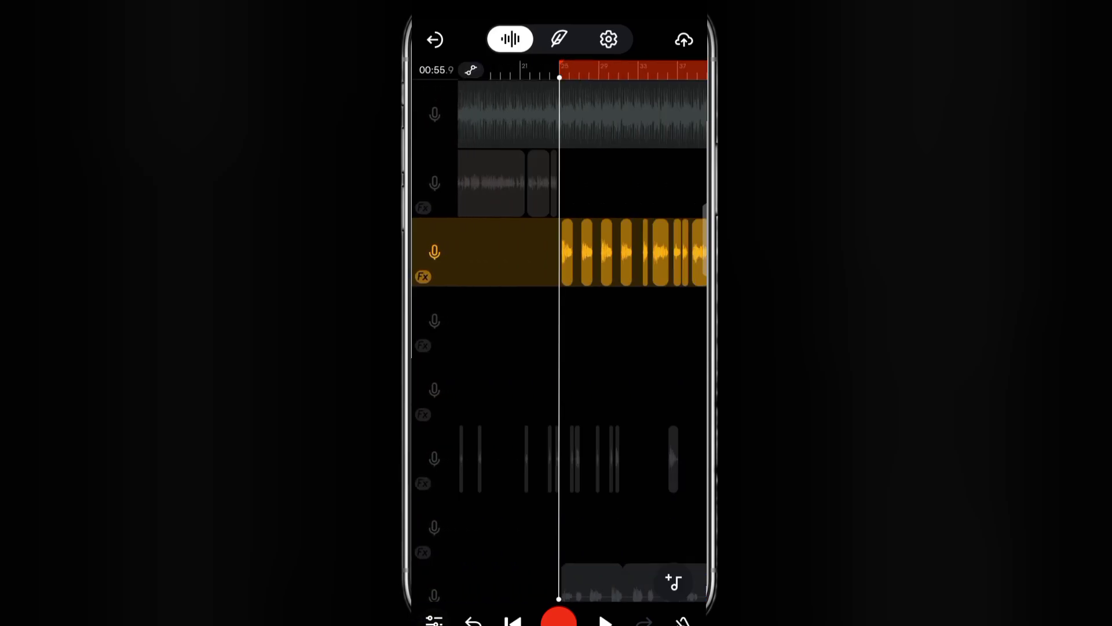
left_click_drag(652, 513, 655, 512)
Play back the soloed gold vocal through the looped section.
left_click(605, 622)
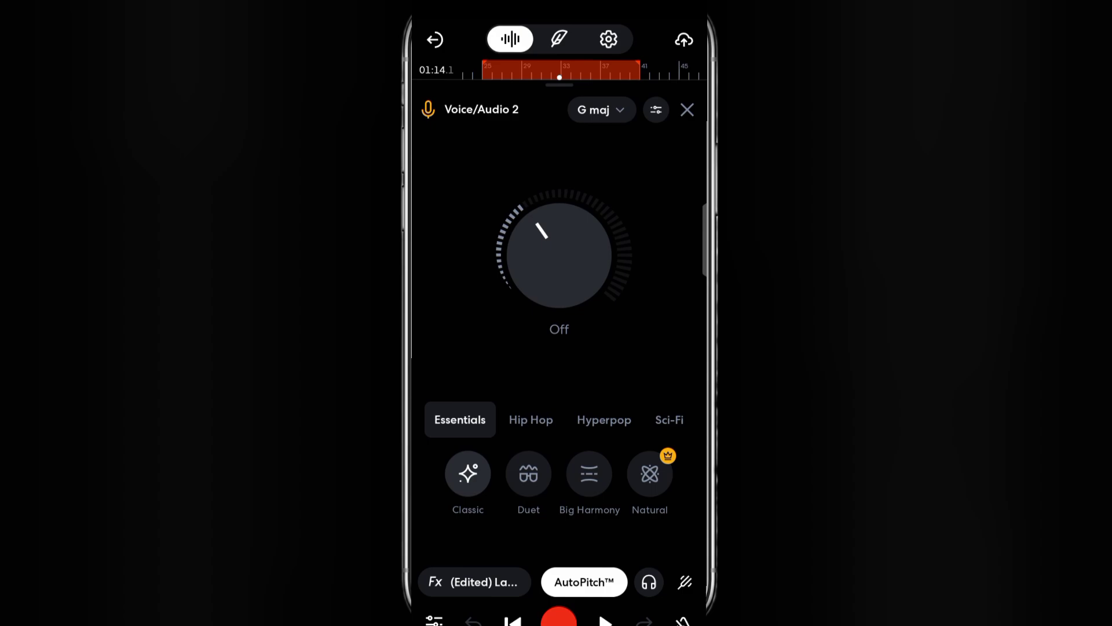
Replace Modern Rap with the Essentials Classic AutoPitch preset at Light, then replay the loop.
left_click(523, 417)
key("space")
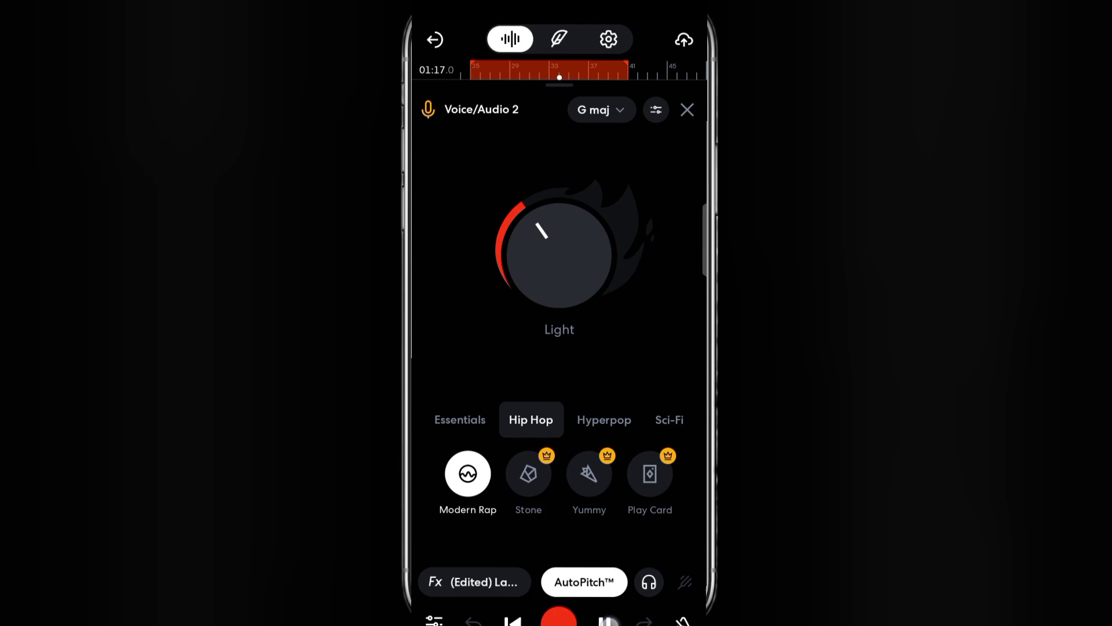
left_click(604, 620)
left_click(461, 420)
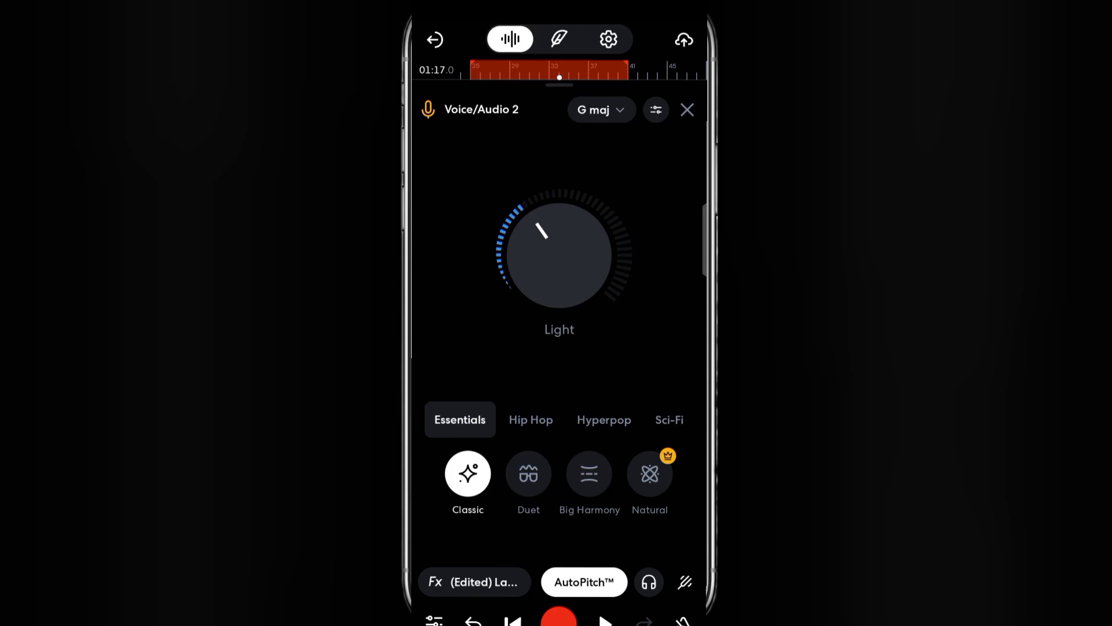
key("space")
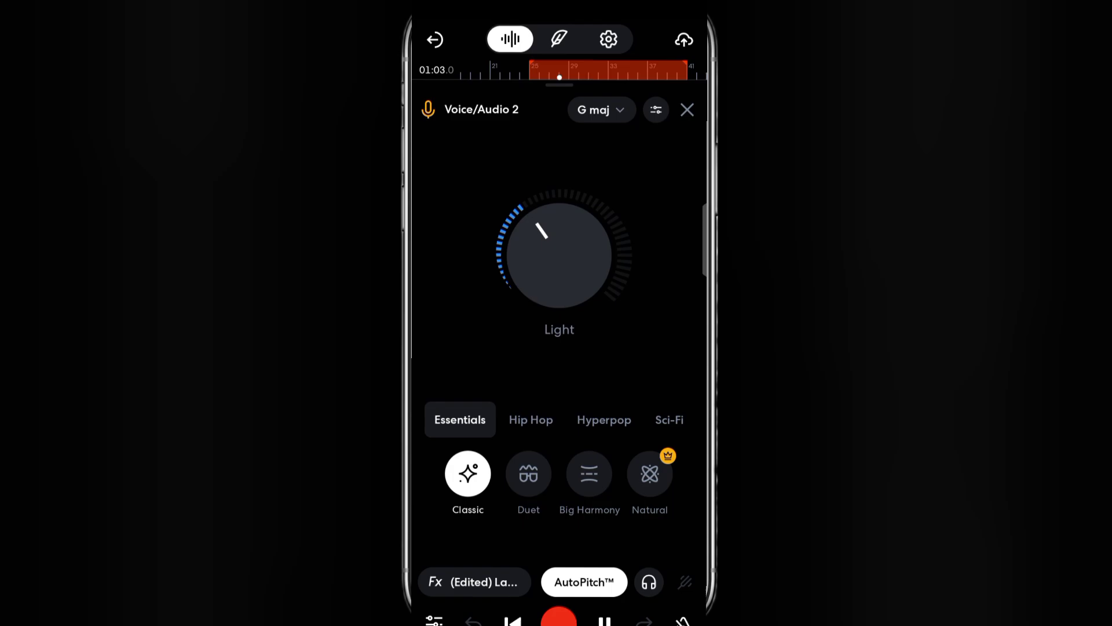
Stop playback with the AutoPitch key auto-detected as G#/Ab major instead of G major.
left_click(604, 620)
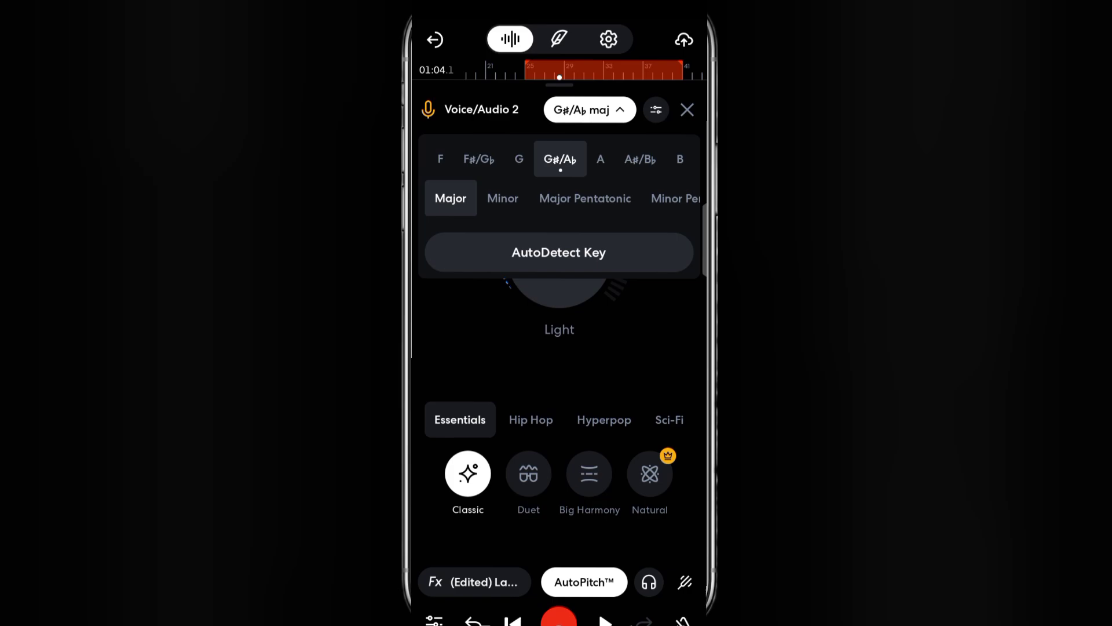
left_click(590, 110)
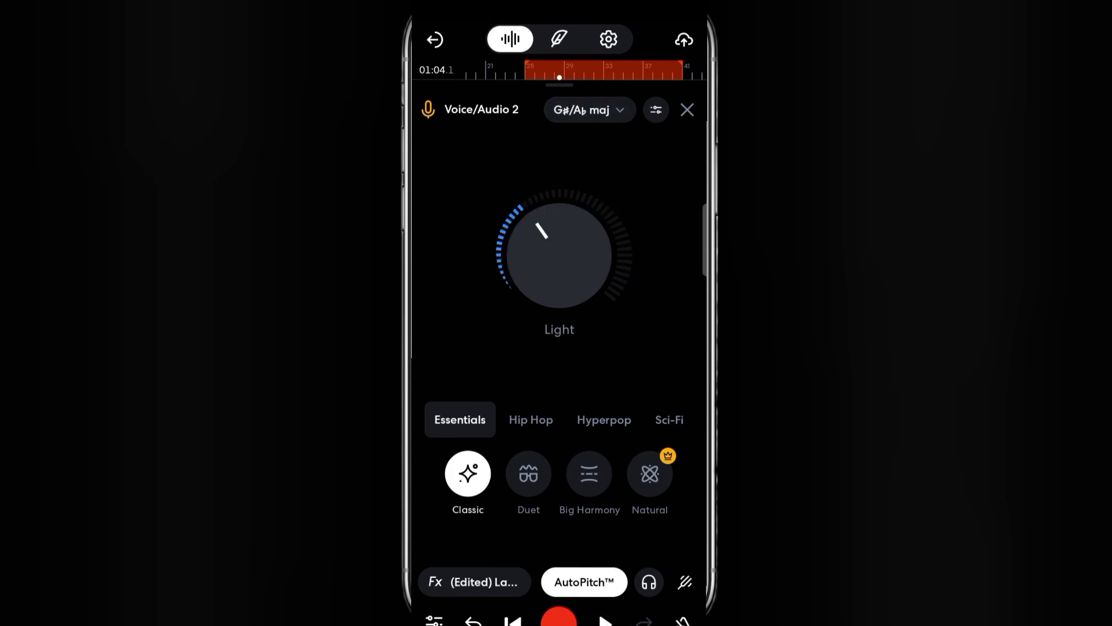
key("space")
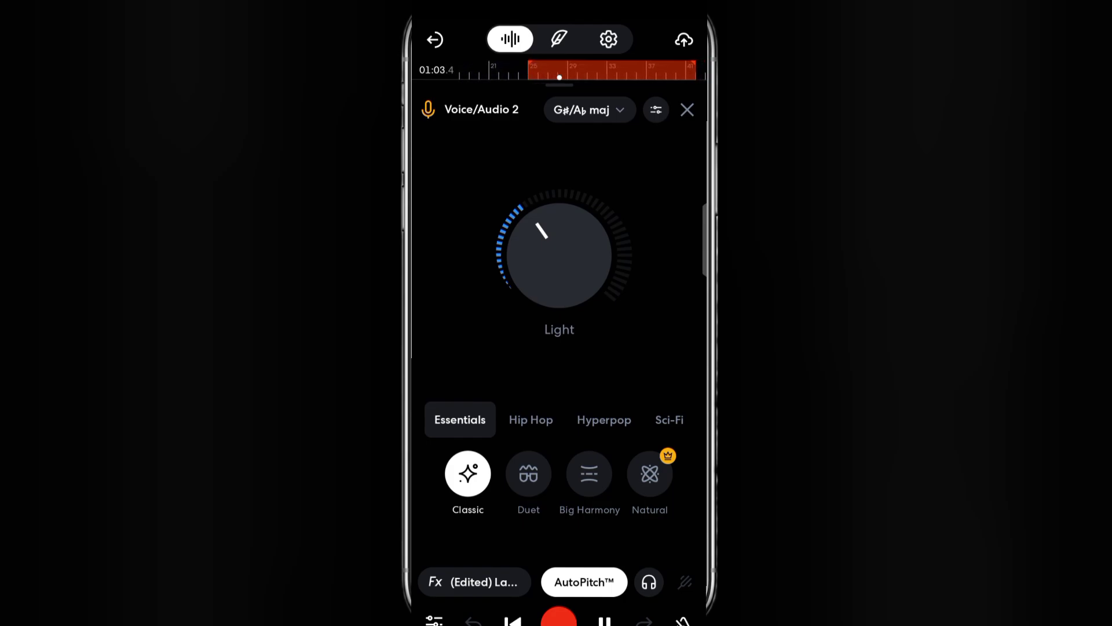
left_click(604, 620)
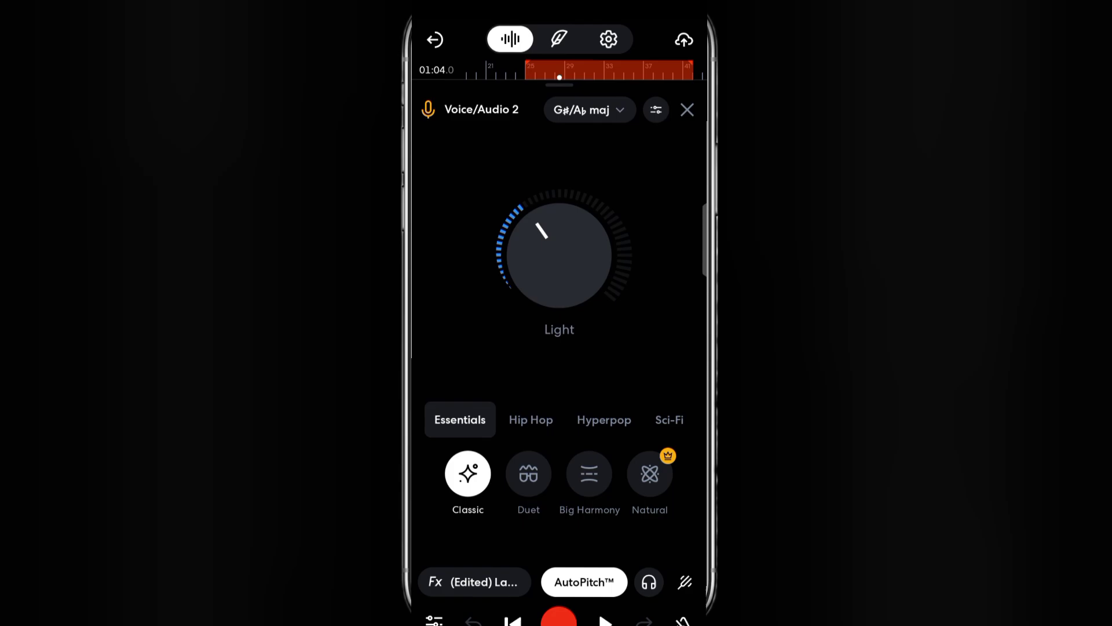
Sweep the Classic AutoPitch knob up to Heaviest, then settle it at Heavy.
left_click_drag(521, 283, 479, 225)
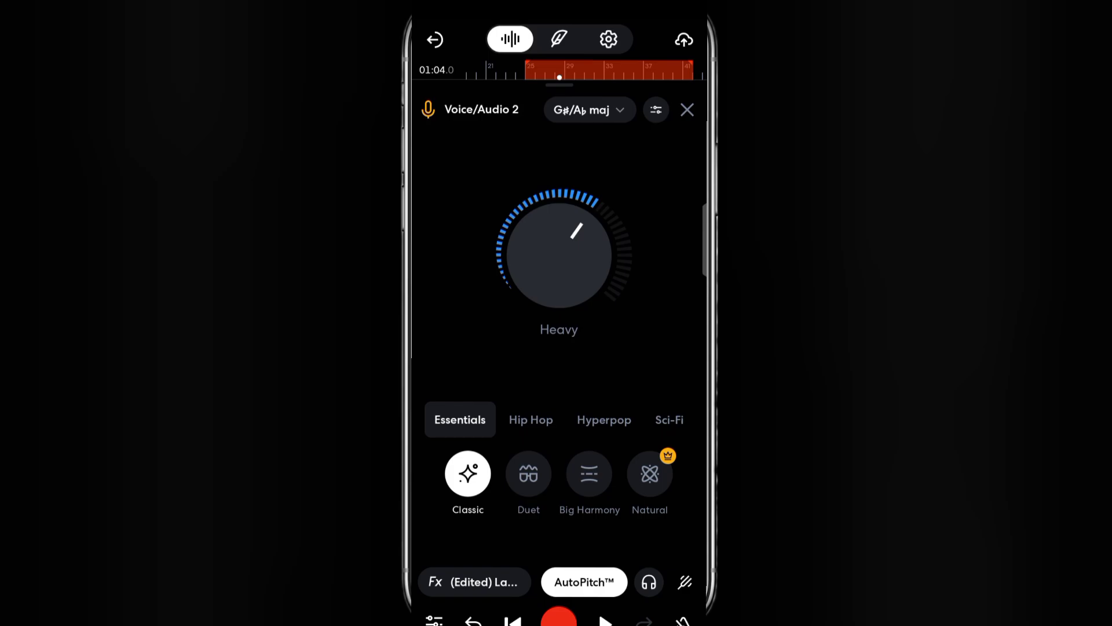
left_click_drag(503, 221, 460, 120)
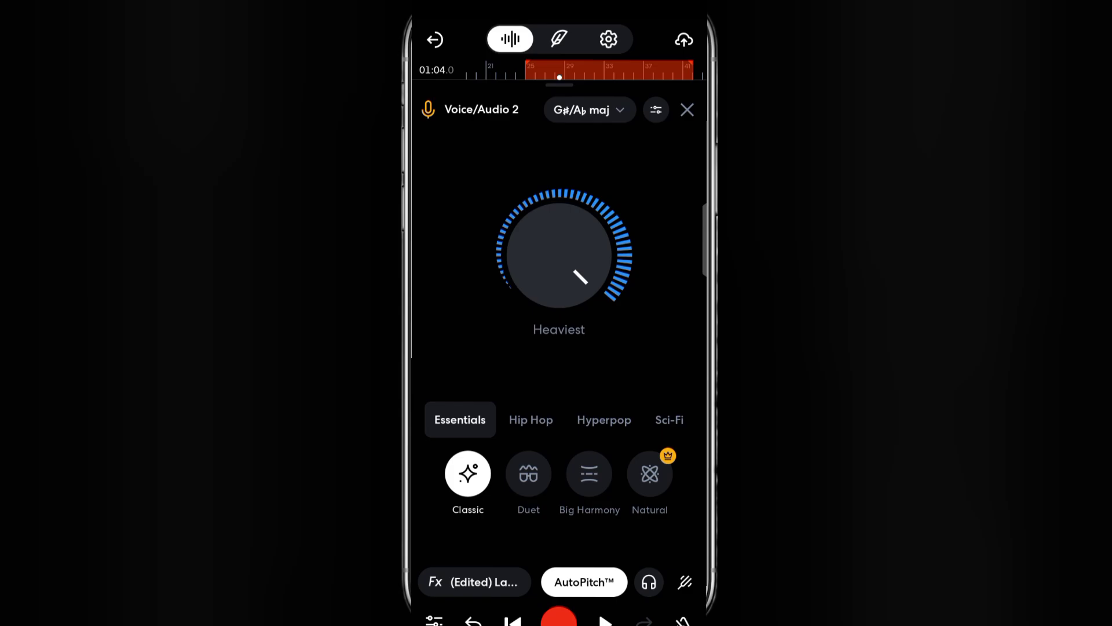
mouse_move(518, 223)
left_mouse_down()
mouse_move(499, 332)
mouse_move(479, 301)
left_mouse_up()
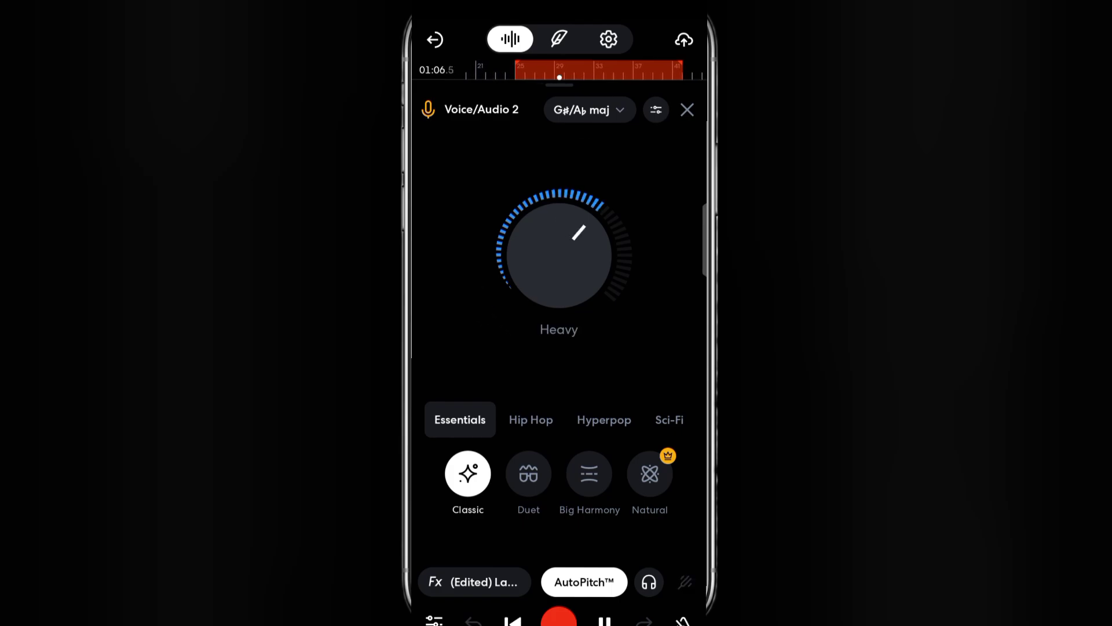